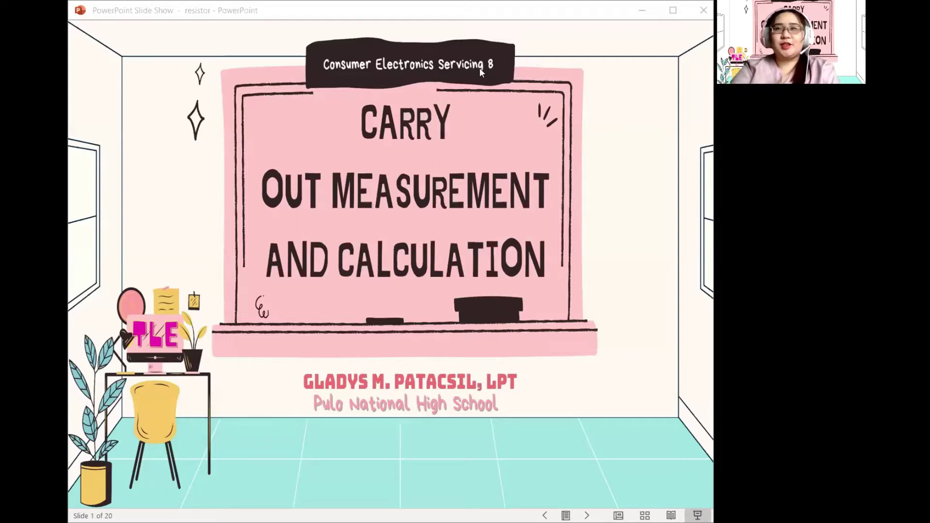
Advance the slide show past the title slide to the Resistor Color Coding section slide.
{"action": "left_click", "coordinate": [425, 311]}
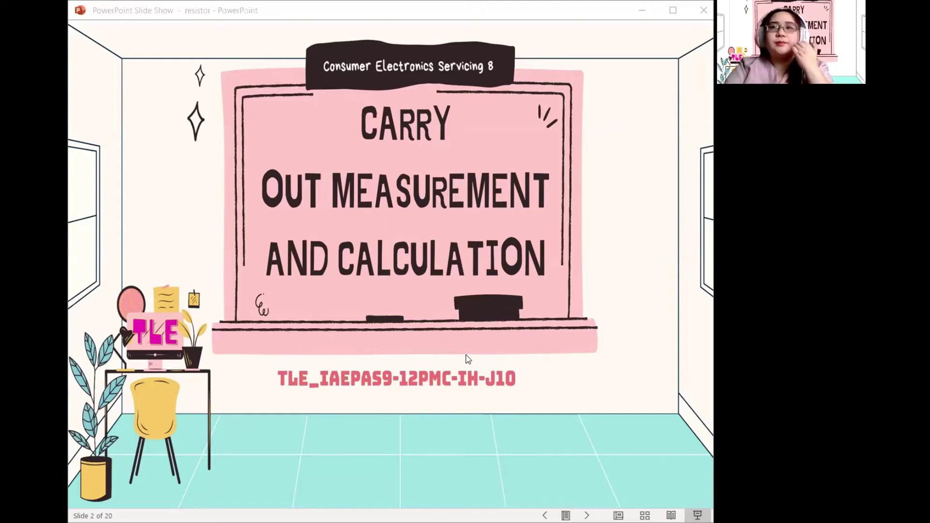
{"action": "left_click", "coordinate": [448, 350]}
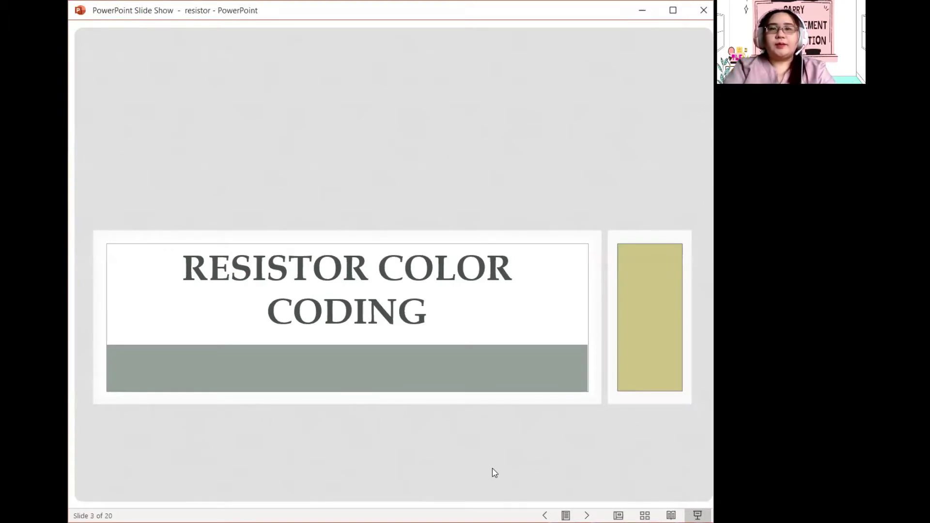
Go to 'What can we learn today?' and reveal all three learning objectives with their arrow bullets.
{"action": "left_click", "coordinate": [473, 430]}
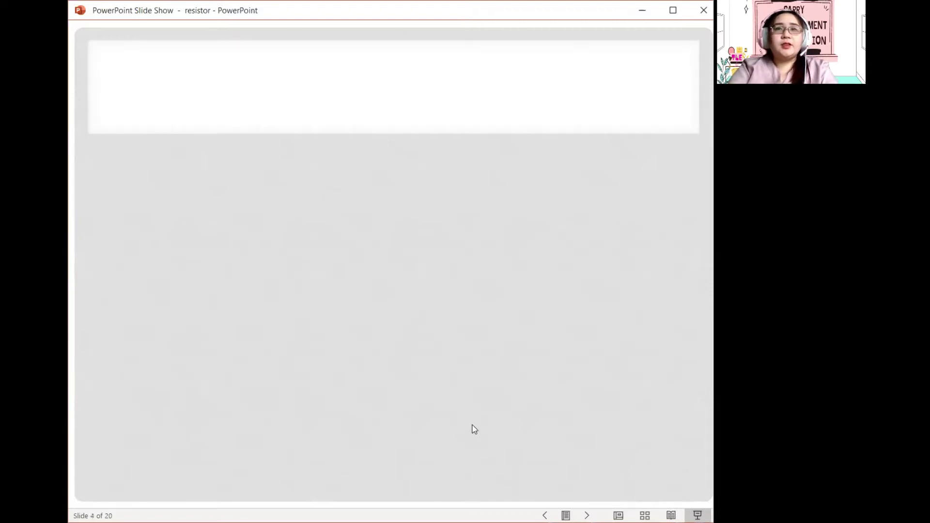
{"action": "left_click", "coordinate": [479, 428]}
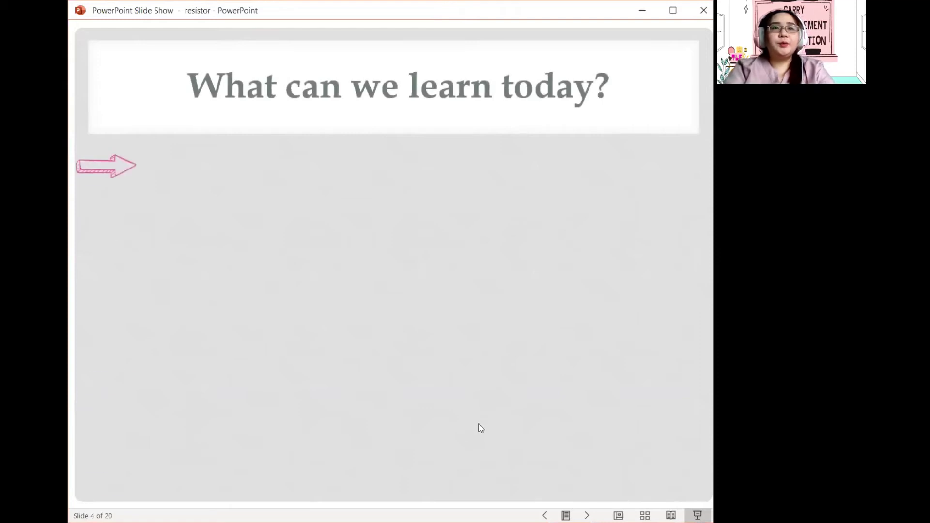
{"action": "left_click", "coordinate": [479, 429]}
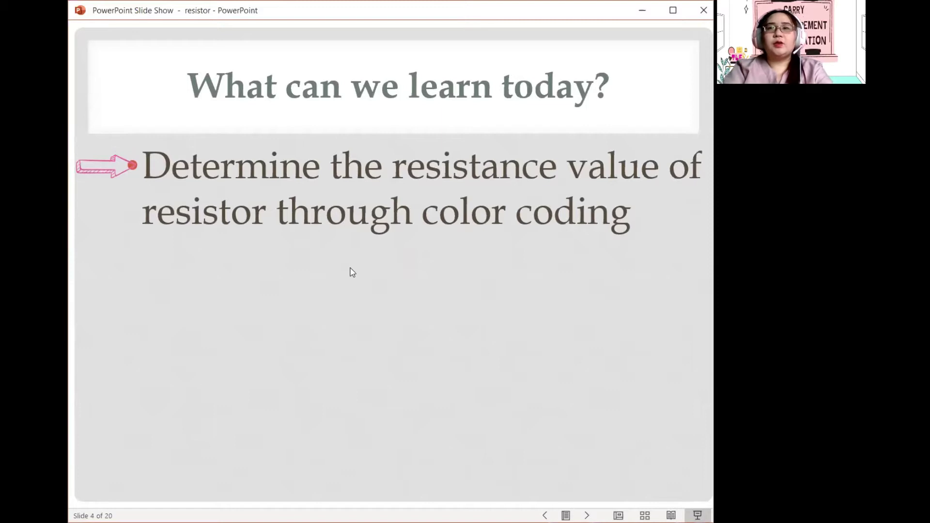
{"action": "left_click", "coordinate": [547, 265]}
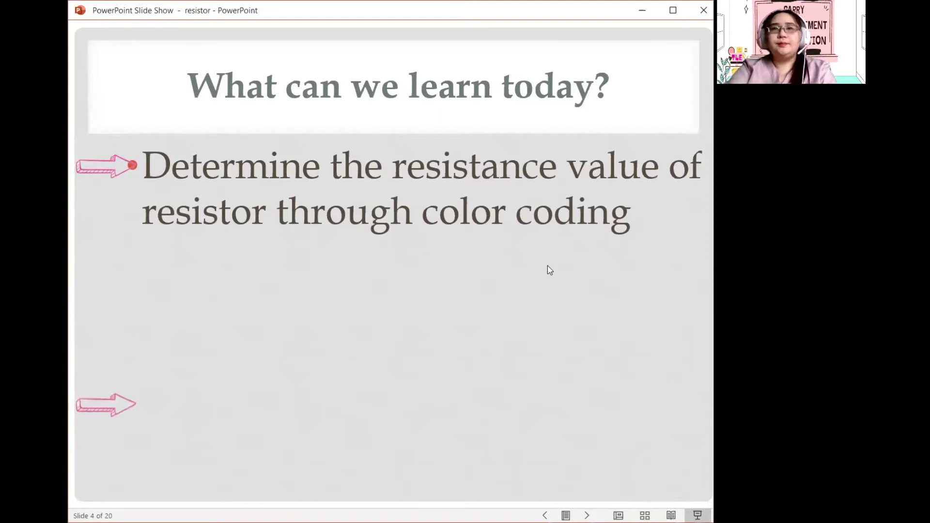
{"action": "left_click", "coordinate": [480, 282]}
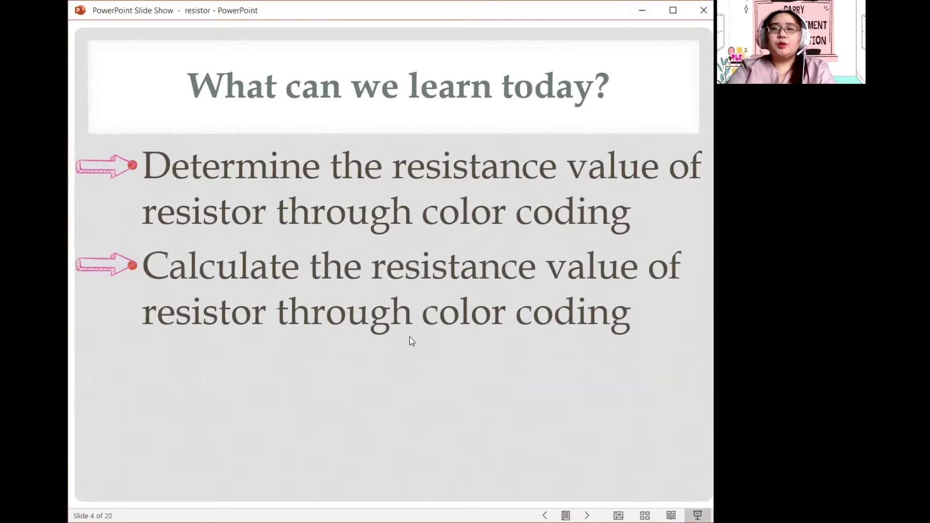
{"action": "left_click", "coordinate": [529, 334]}
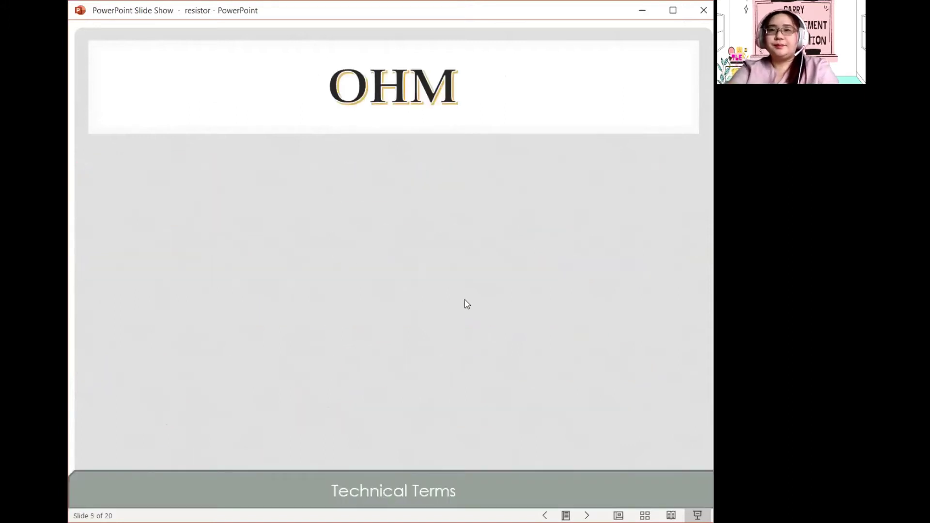
Show the ohm definition boxes, reveal the Resistance definition, then reach the Resistor Color Coding slide.
{"action": "left_click", "coordinate": [459, 288]}
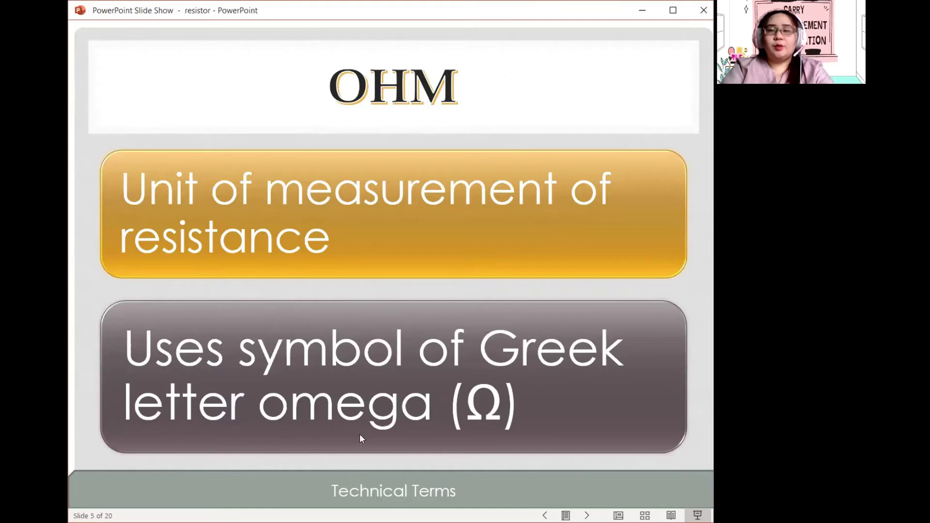
{"action": "left_click", "coordinate": [360, 398]}
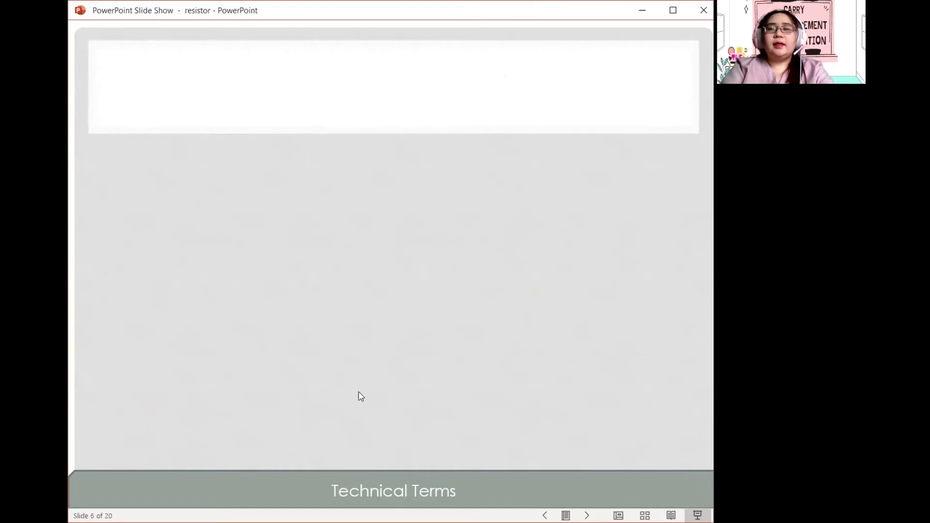
{"action": "left_click", "coordinate": [360, 396]}
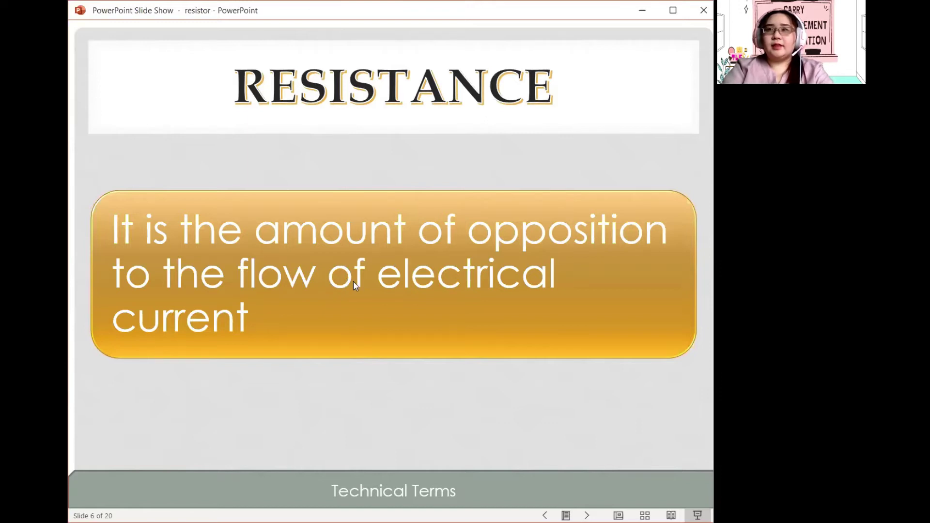
{"action": "left_click", "coordinate": [403, 354]}
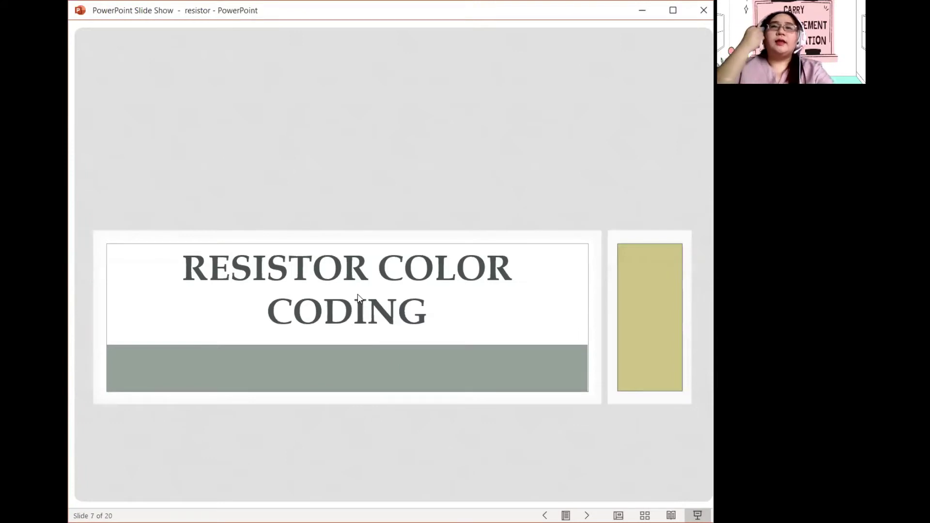
Advance to the resistor illustration, play its band animation, and bring up the color code table.
{"action": "left_click", "coordinate": [280, 281]}
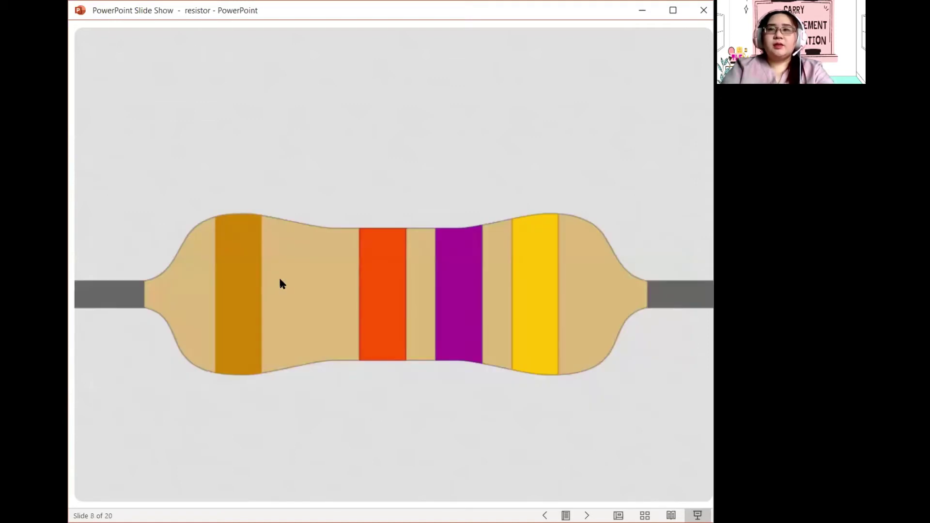
{"action": "left_click", "coordinate": [283, 283]}
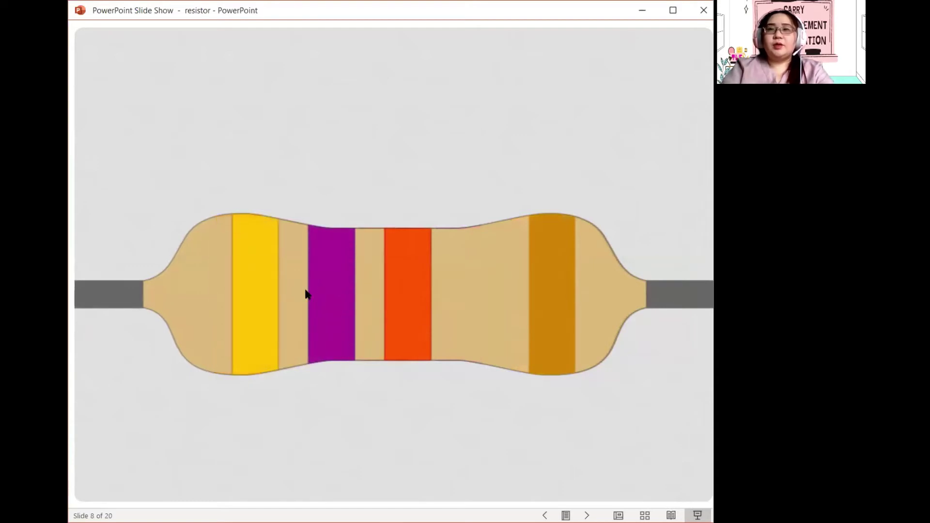
{"action": "left_click", "coordinate": [306, 294]}
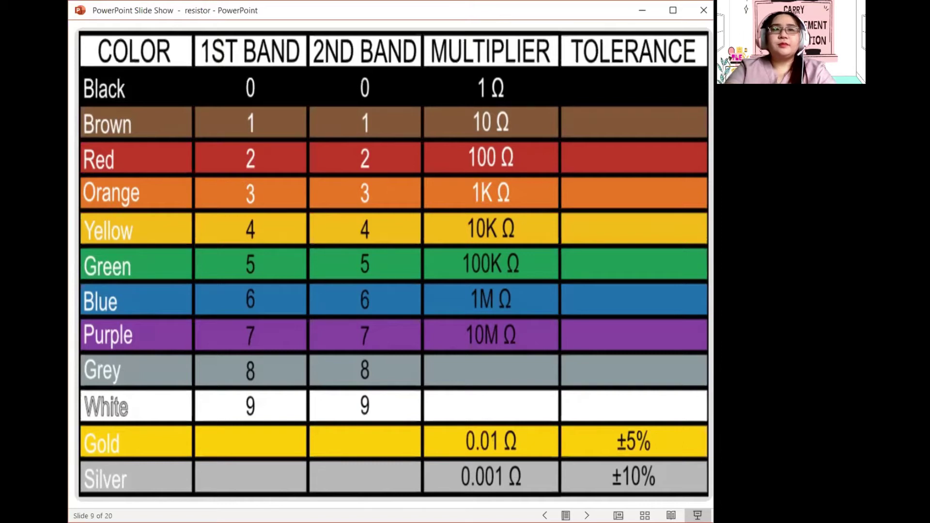
Move from the color code table to the resistor illustration on slide 10.
{"action": "left_click", "coordinate": [453, 263]}
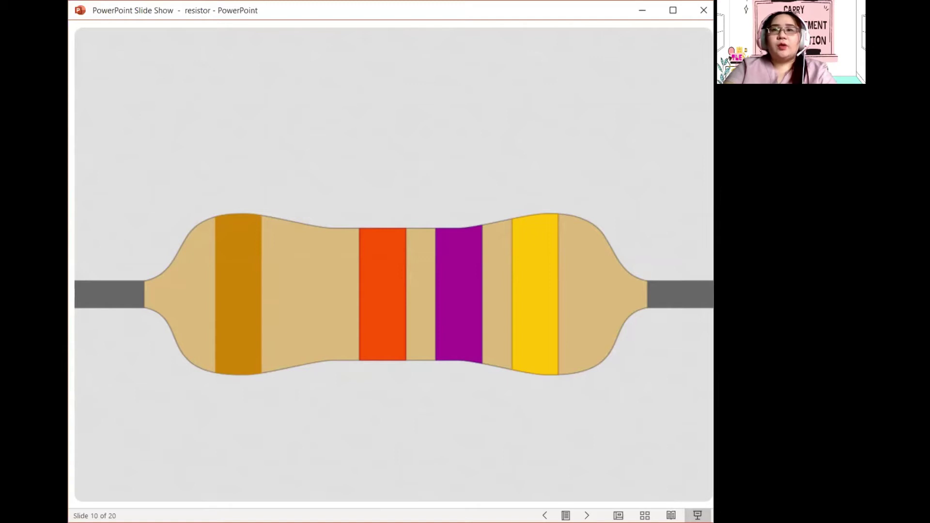
Flip the resistor bands to mirrored order, show the Left - Right title and arrow, then reach the 1st band slide.
{"action": "key", "text": "space"}
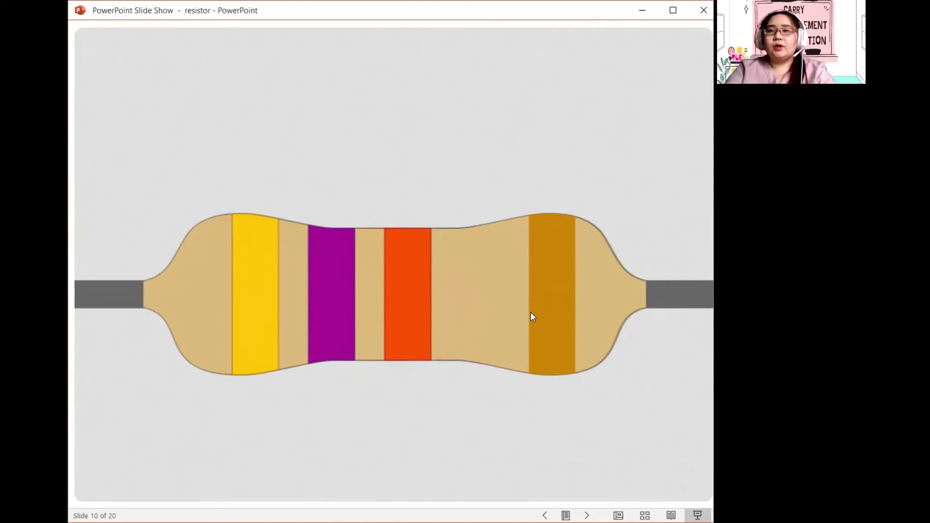
{"action": "left_click", "coordinate": [570, 286]}
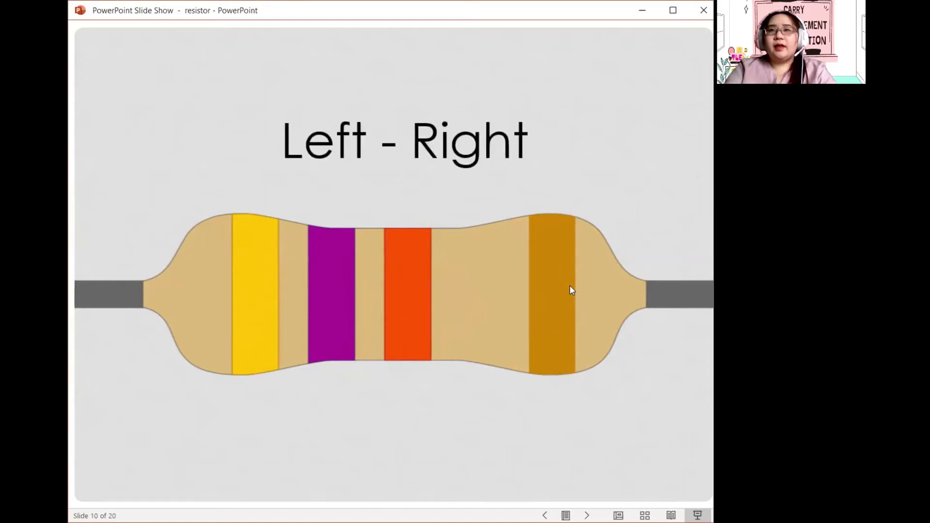
{"action": "left_click", "coordinate": [571, 288]}
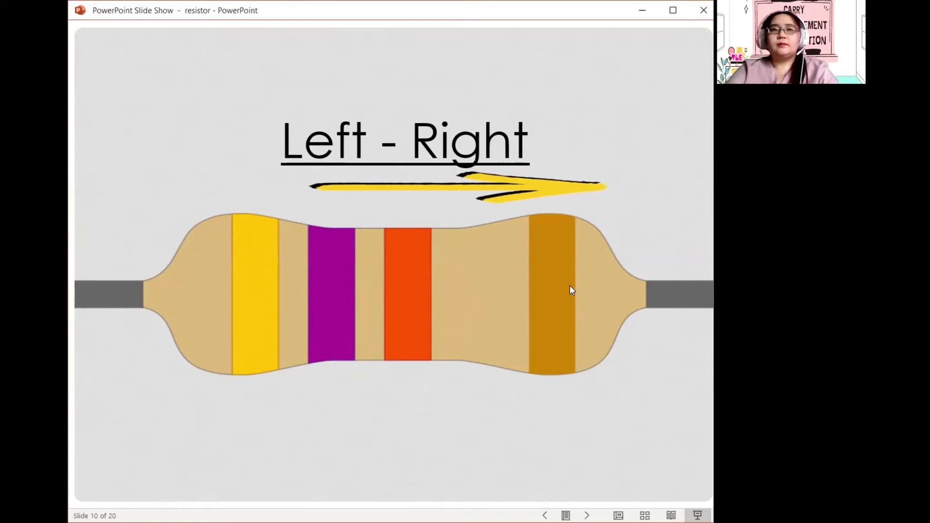
{"action": "left_click", "coordinate": [569, 286]}
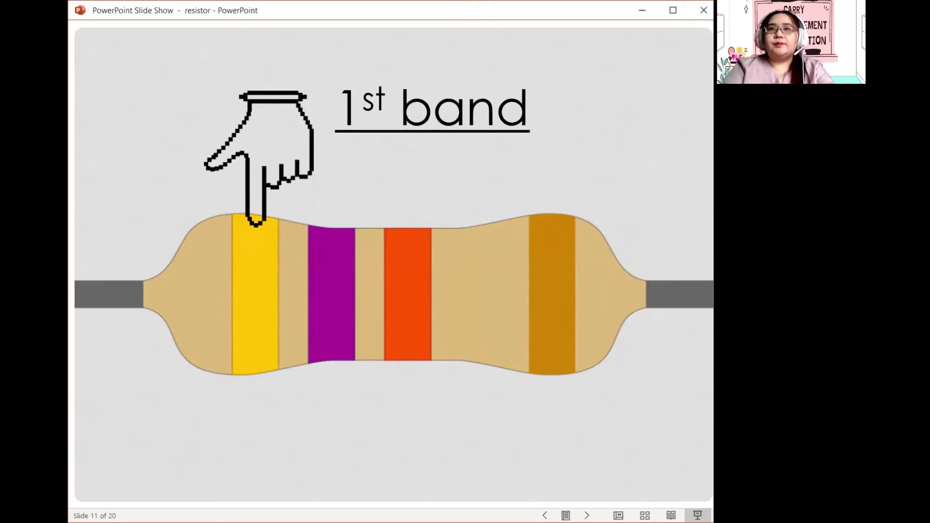
Step through the 2nd band, Multiplier and tolerance band slides, revealing the Tolerance title.
{"action": "key", "text": "Right"}
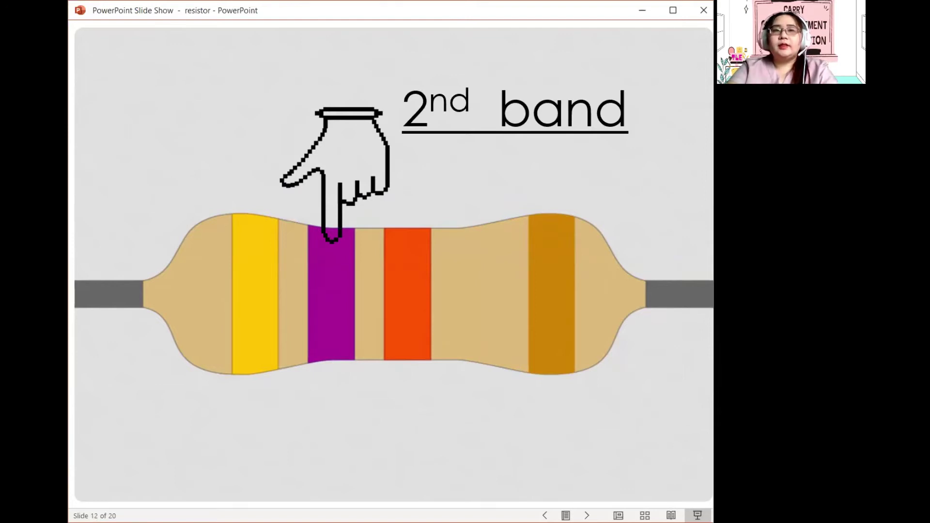
{"action": "key", "text": "Right"}
{"action": "key", "text": "Right"}
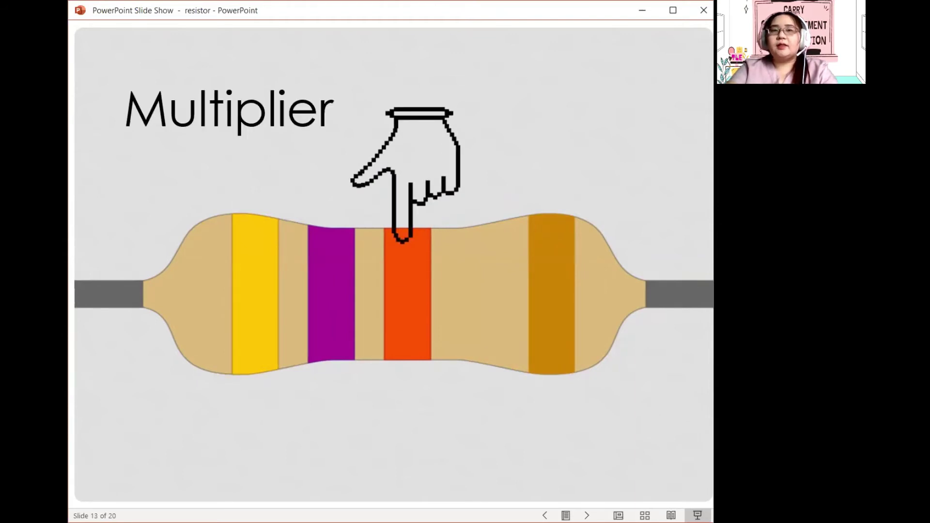
{"action": "key", "text": "Right"}
{"action": "key", "text": "Right"}
{"action": "key", "text": "Right"}
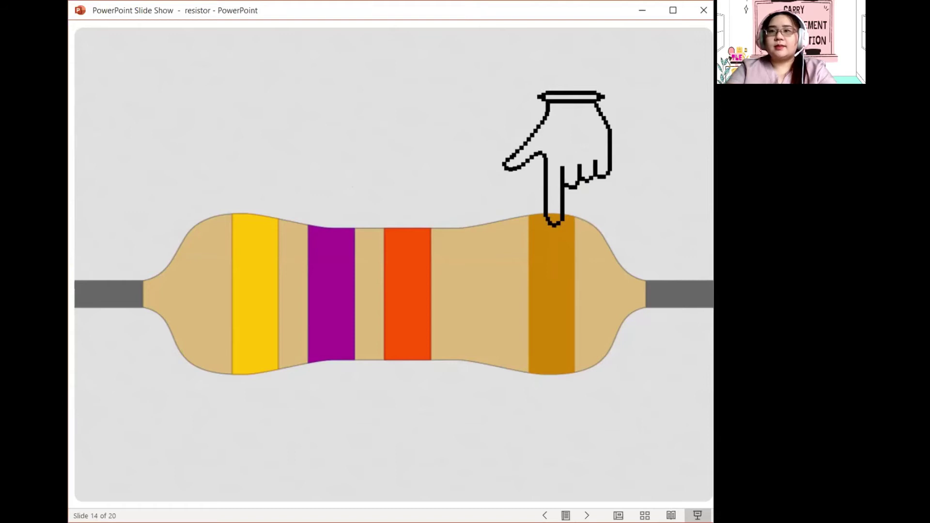
{"action": "key", "text": "Right"}
{"action": "key", "text": "Right"}
{"action": "key", "text": "Right"}
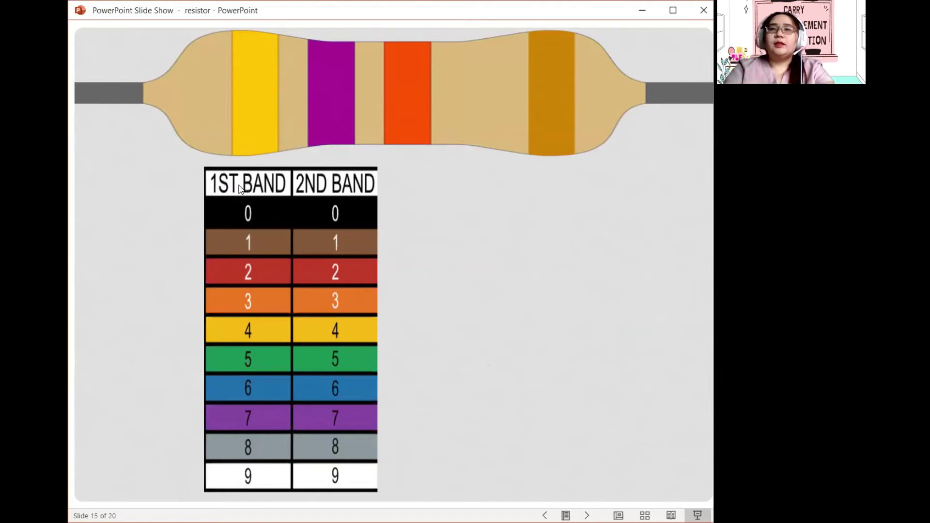
Mark the yellow and violet rows with pointing hands, colour labels and digit values, then reach the multiplier slide.
{"action": "left_click", "coordinate": [241, 148]}
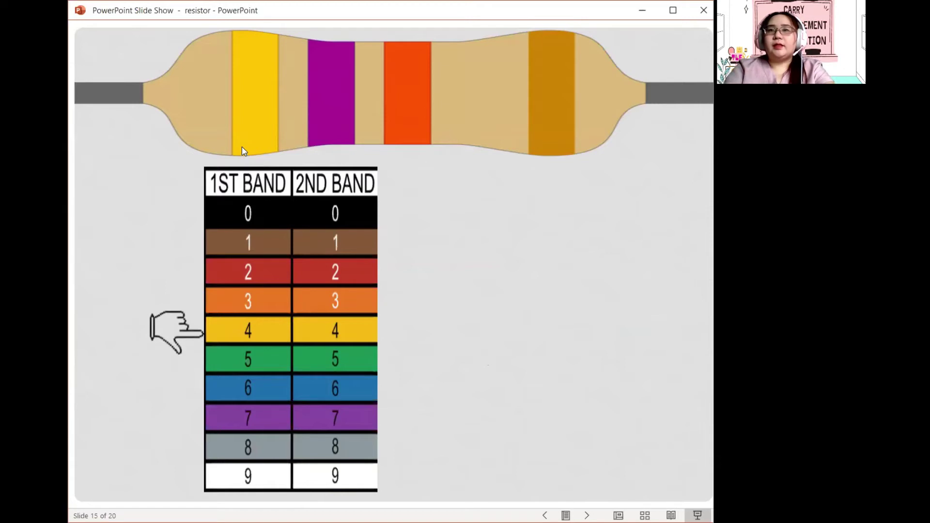
{"action": "left_click", "coordinate": [242, 147]}
{"action": "left_click", "coordinate": [589, 281]}
{"action": "left_click", "coordinate": [354, 149]}
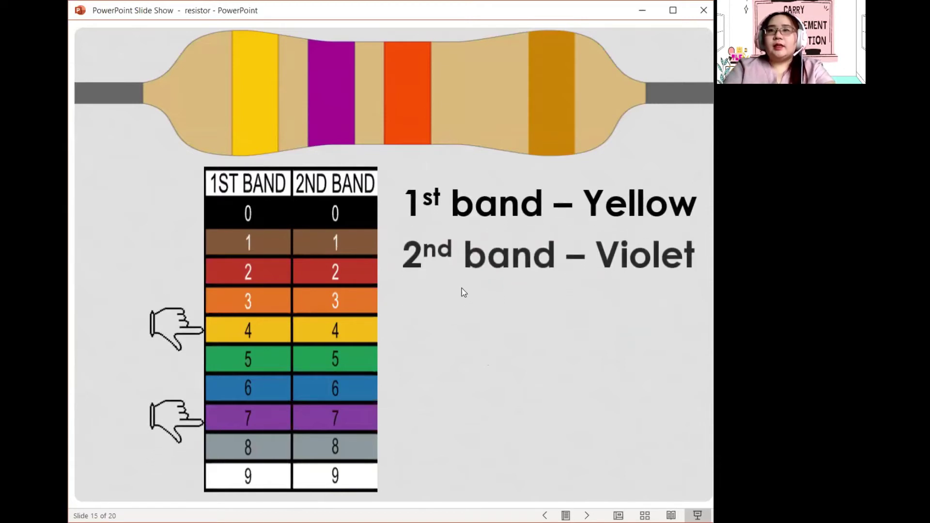
{"action": "left_click", "coordinate": [347, 141]}
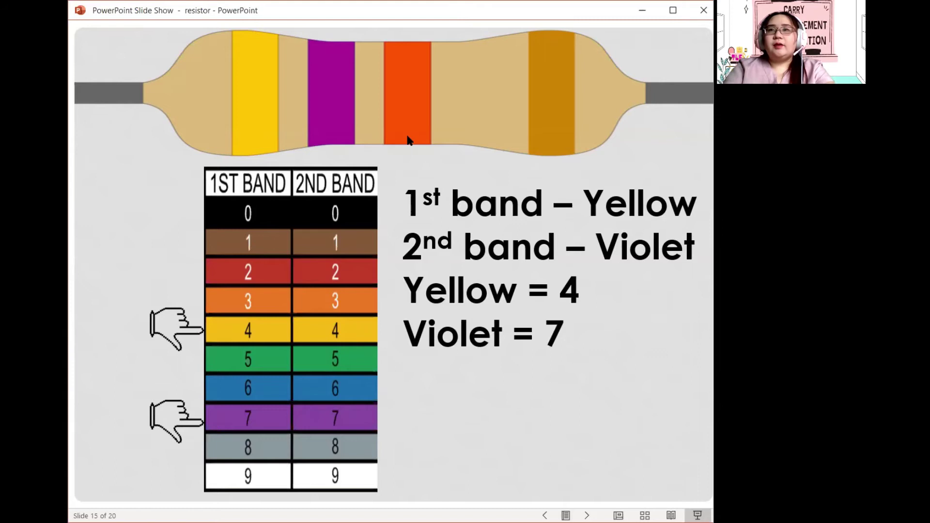
{"action": "left_click", "coordinate": [348, 141]}
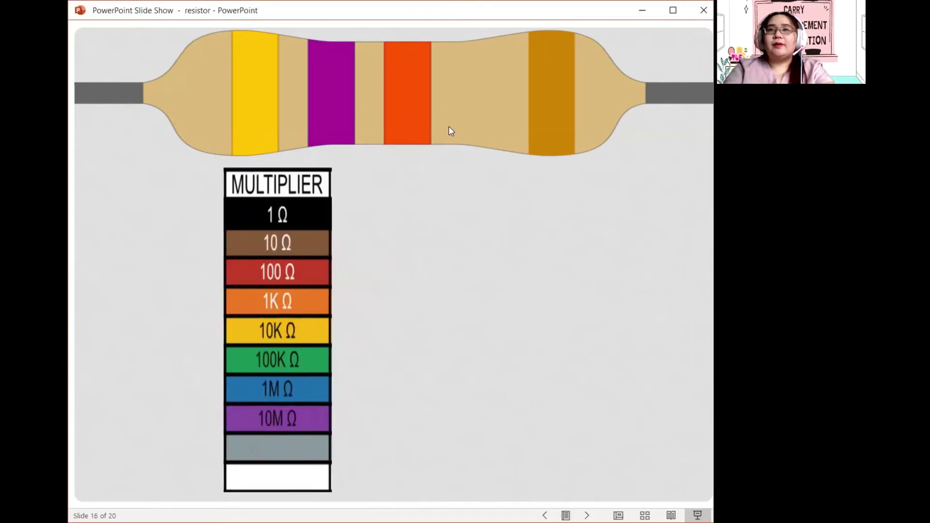
Reveal orange as the 1kΩ multiplier and gold as ±5% tolerance, then reach the four-band summary slide.
{"action": "left_click", "coordinate": [435, 63]}
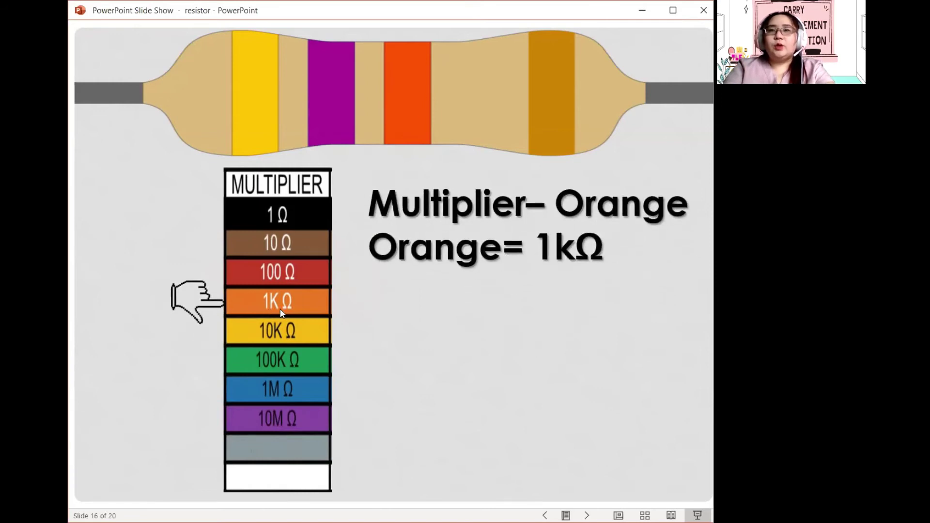
{"action": "left_click", "coordinate": [331, 232]}
{"action": "left_click", "coordinate": [409, 153]}
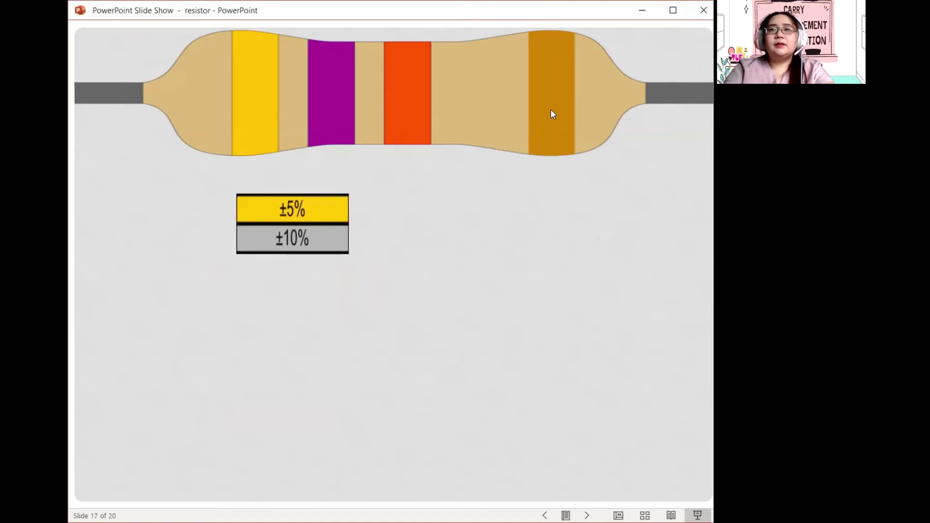
{"action": "key", "text": "space"}
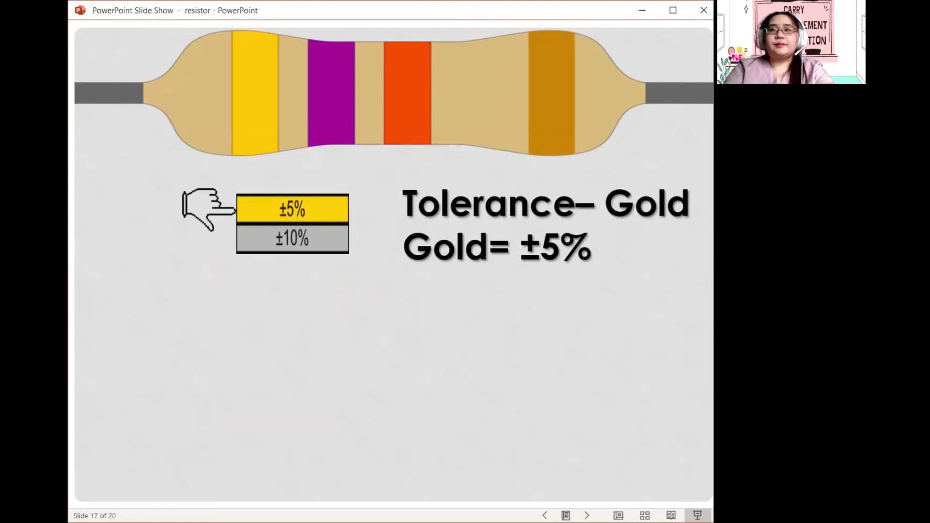
{"action": "key", "text": "space"}
{"action": "key", "text": "space"}
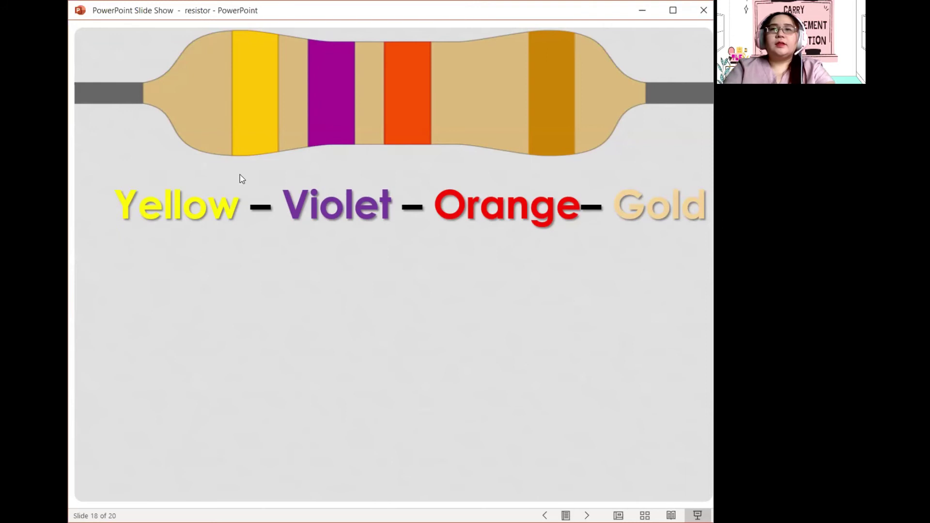
Reveal 4, 7, 1KΩ and ±5% under Yellow, Violet, Orange and Gold.
{"action": "left_click", "coordinate": [172, 218]}
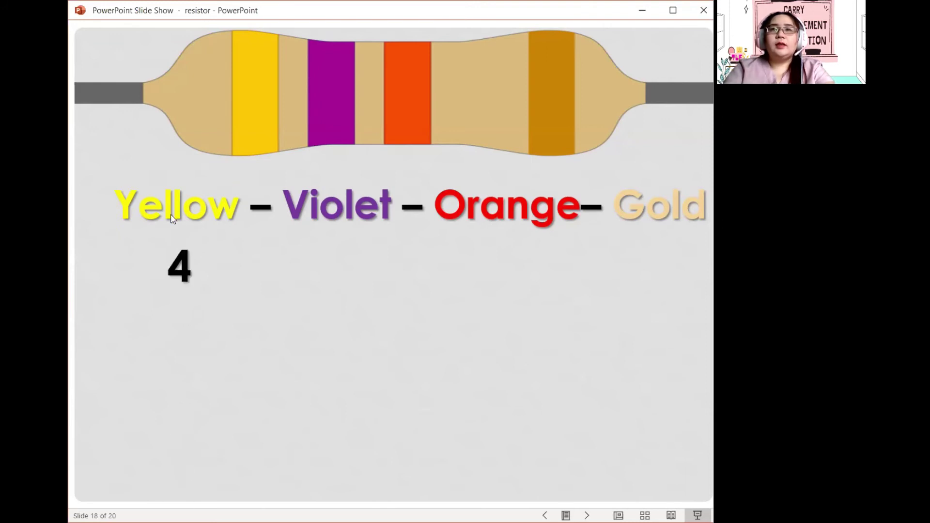
{"action": "left_click", "coordinate": [305, 219]}
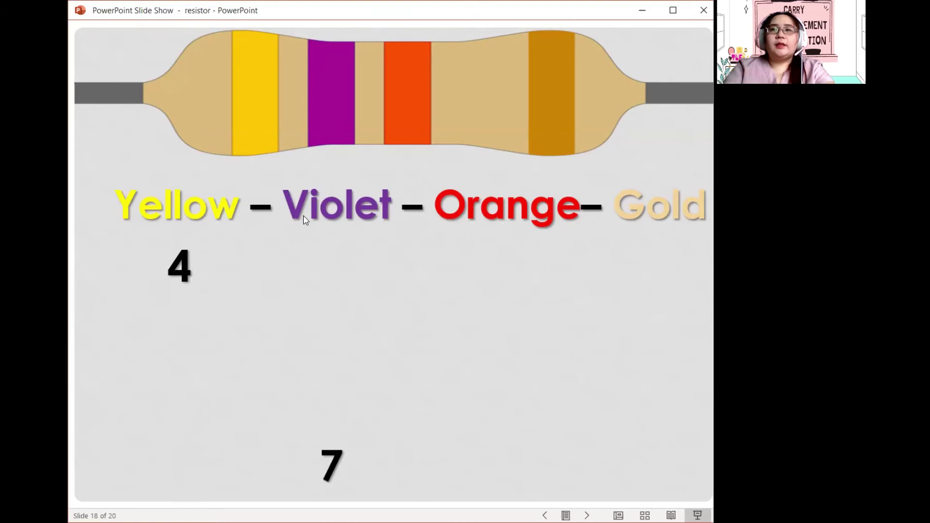
{"action": "left_click", "coordinate": [474, 213]}
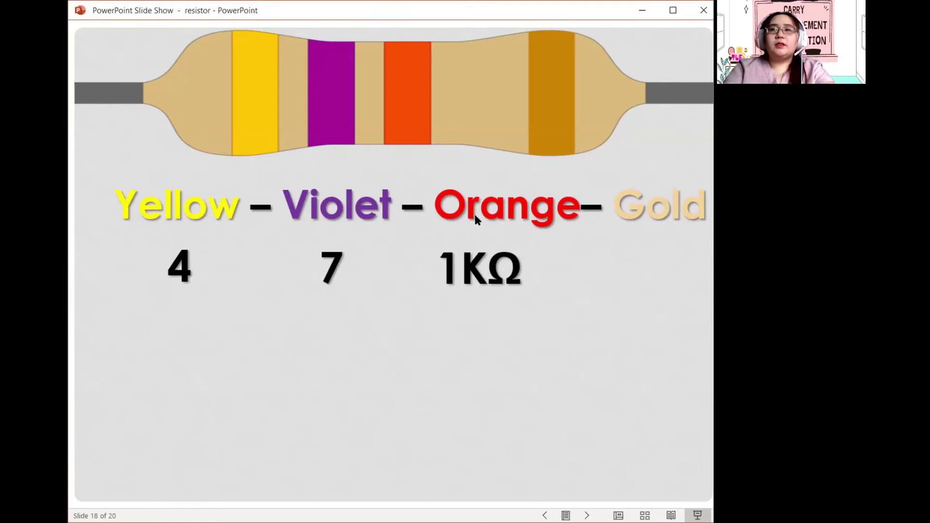
{"action": "left_click", "coordinate": [643, 252]}
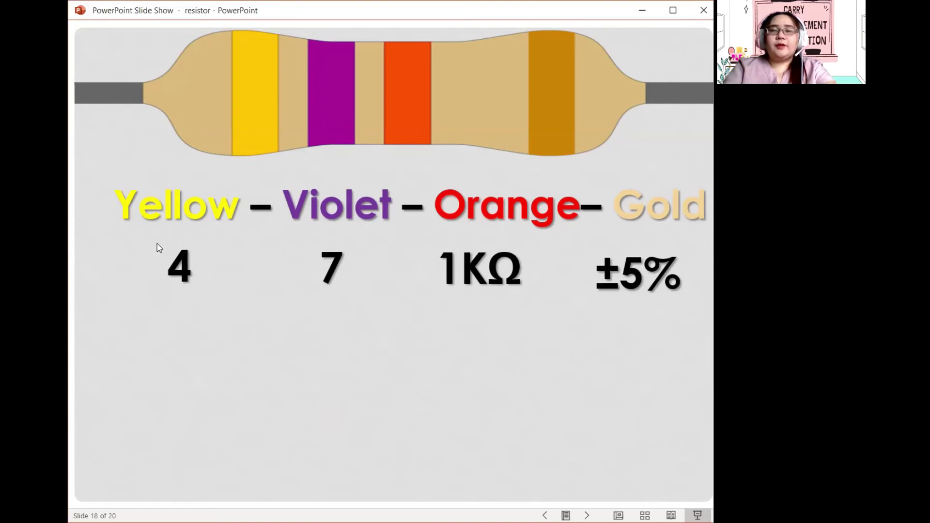
Build the calculation 47 x 1KΩ ±5% to the result 47KΩ ±5%, then advance to the next example.
{"action": "left_click", "coordinate": [228, 339]}
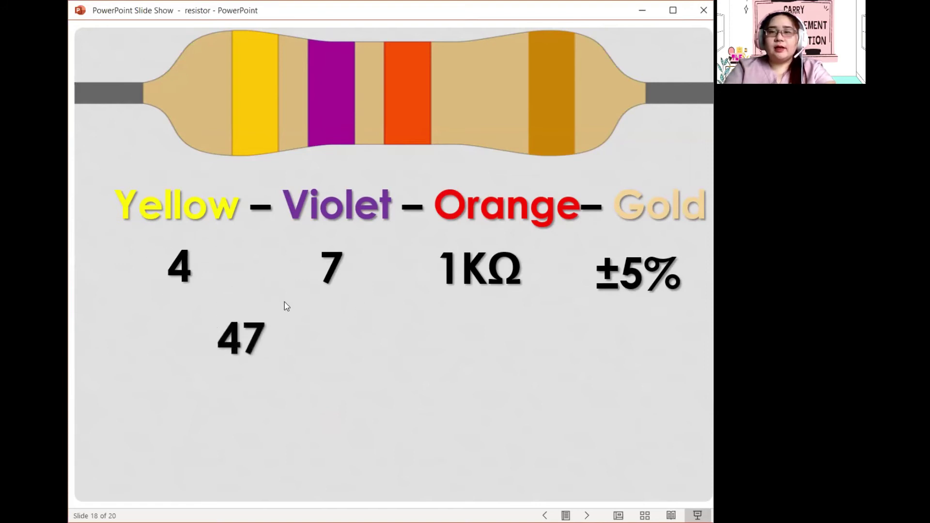
{"action": "left_click", "coordinate": [325, 343]}
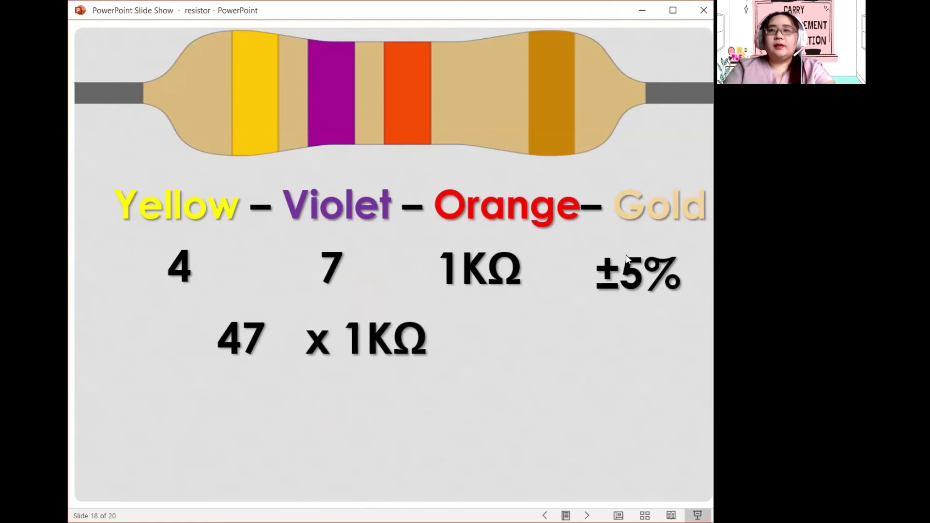
{"action": "left_click", "coordinate": [480, 353]}
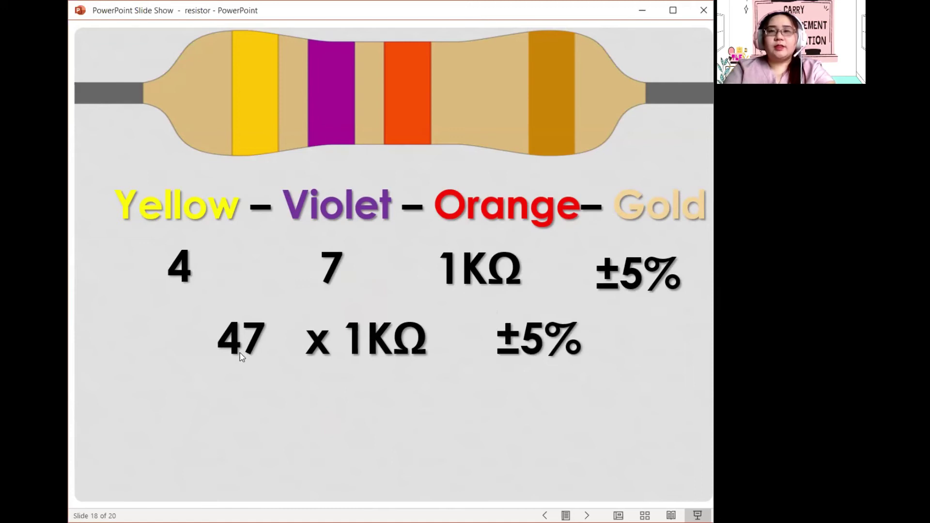
{"action": "left_click", "coordinate": [377, 355]}
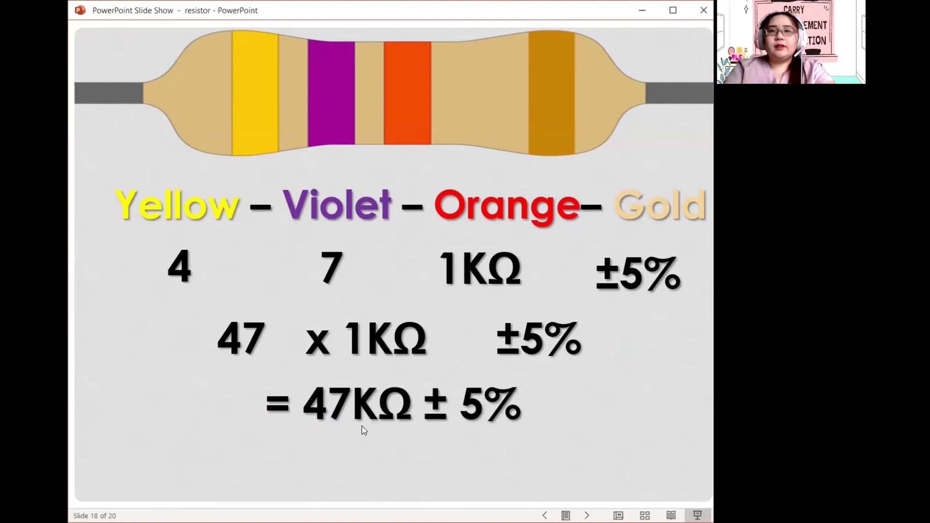
{"action": "left_click", "coordinate": [469, 413]}
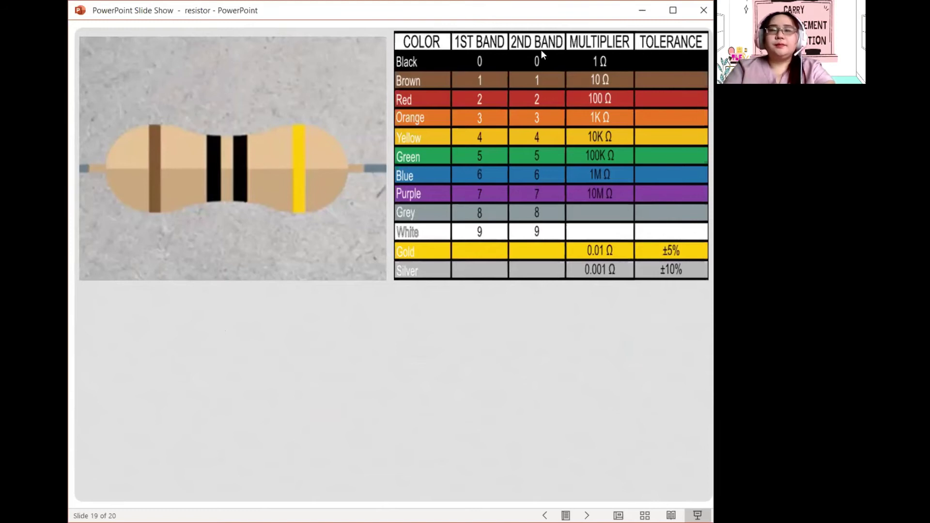
Reveal the Brown–Black–Black–Gold bands with values 1, 0, 1Ω and ±5% beneath them.
{"action": "left_click", "coordinate": [226, 229]}
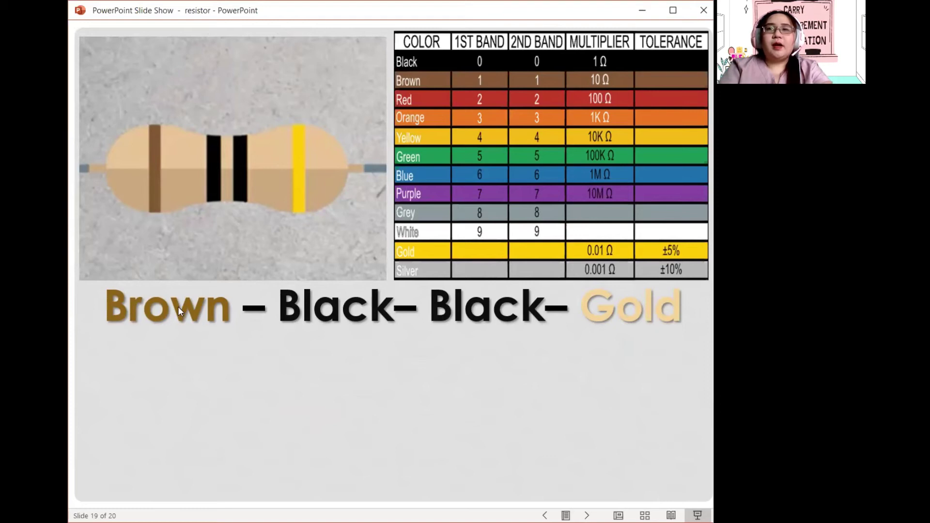
{"action": "left_click", "coordinate": [485, 85]}
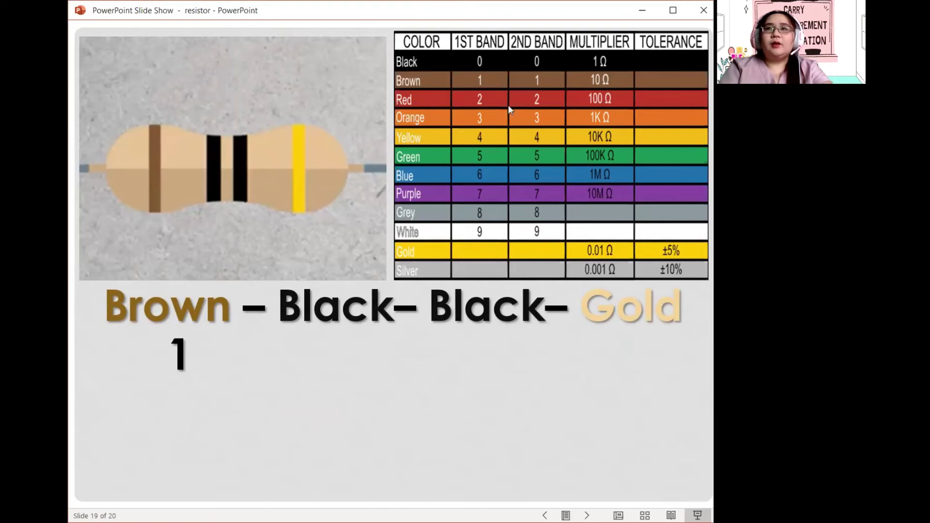
{"action": "left_click", "coordinate": [537, 66]}
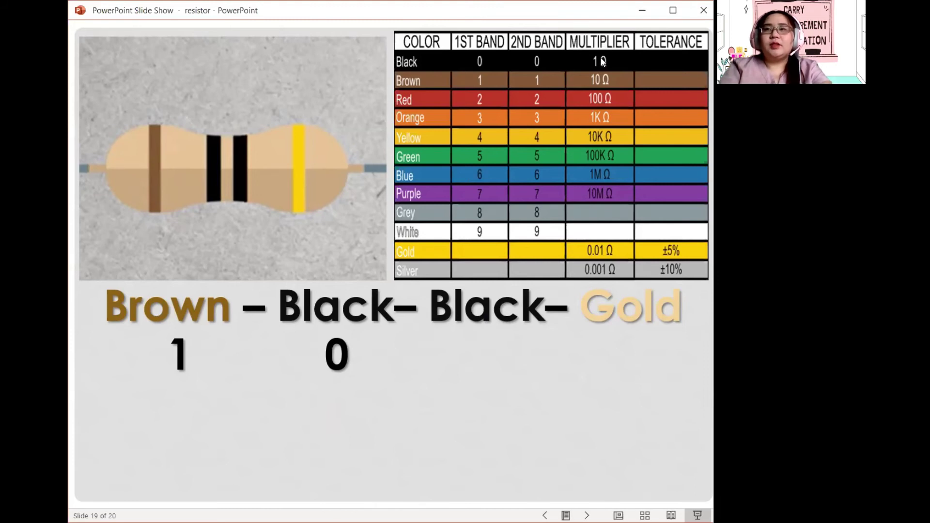
{"action": "left_click", "coordinate": [552, 286]}
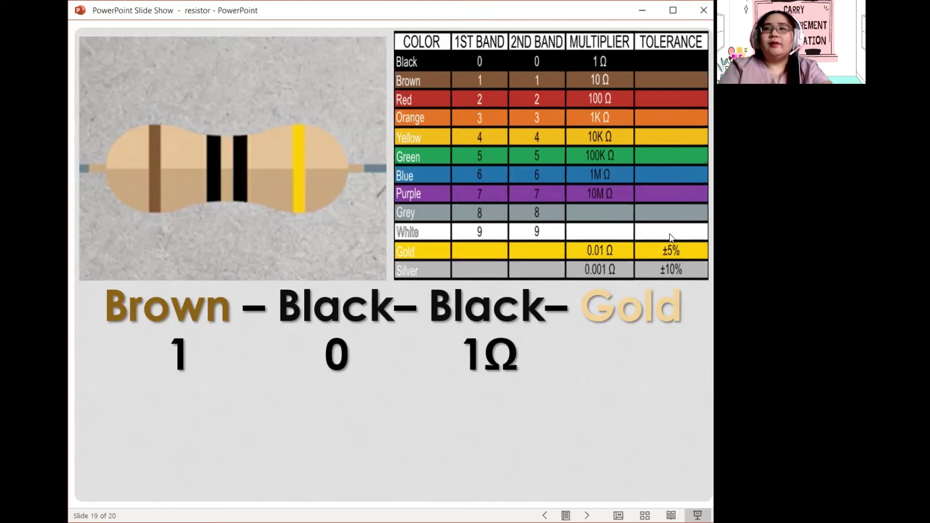
{"action": "left_click", "coordinate": [670, 254]}
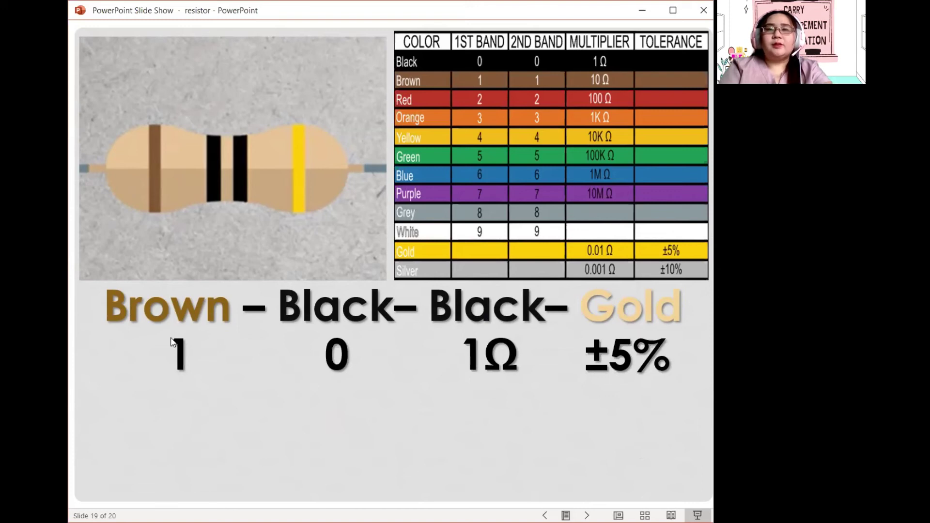
Reveal the calculation 10 x 1Ω ±5% = 10Ω ±5%, then advance to practice slide 20.
{"action": "left_click", "coordinate": [208, 360]}
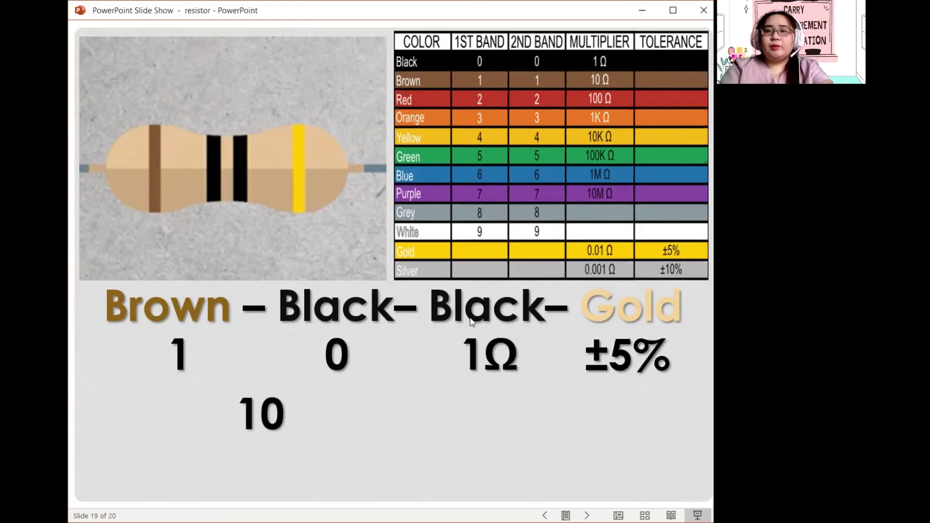
{"action": "left_click", "coordinate": [338, 411]}
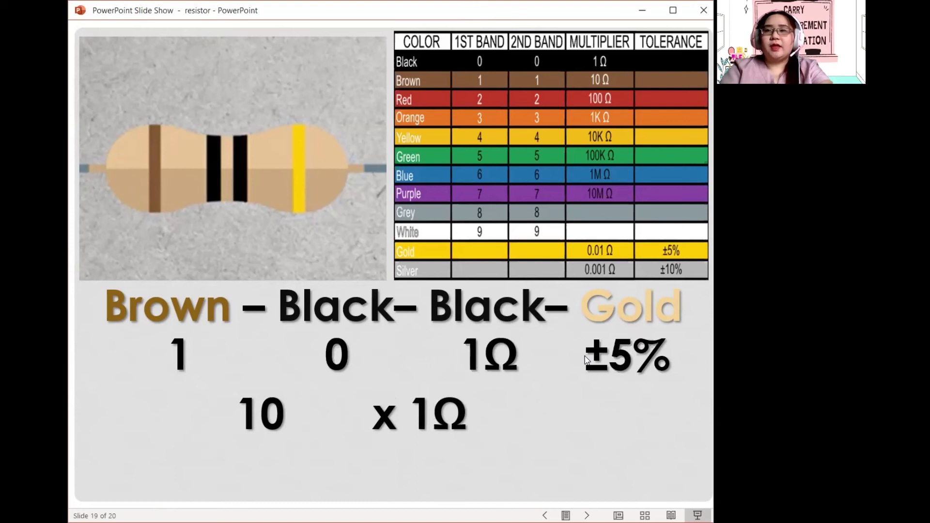
{"action": "left_click", "coordinate": [558, 377]}
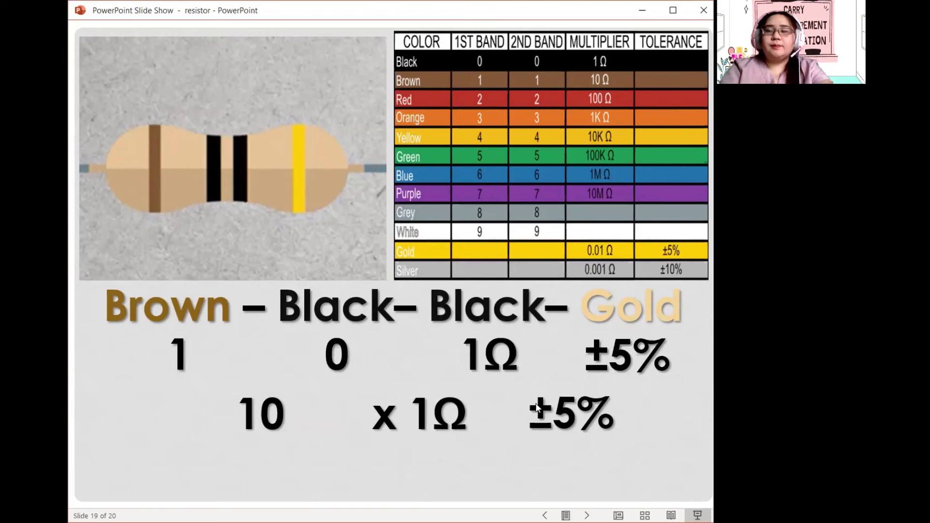
{"action": "left_click", "coordinate": [429, 430]}
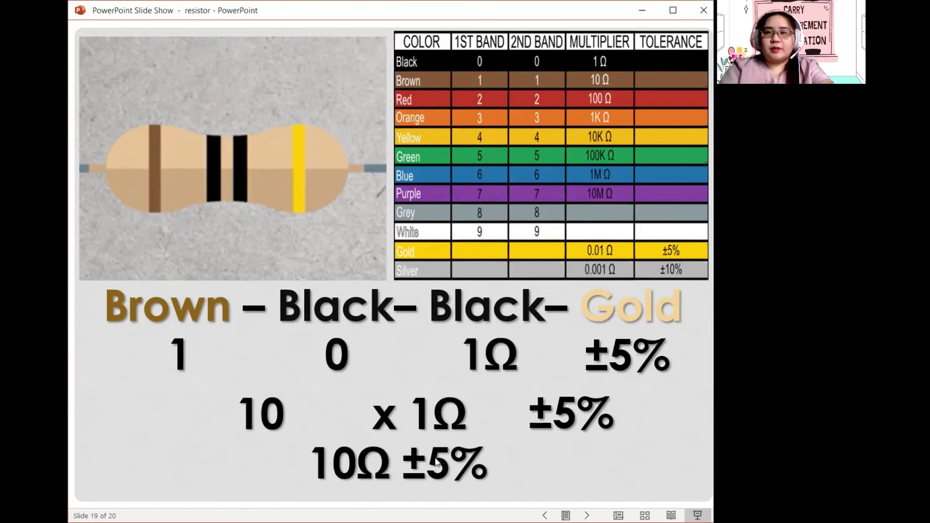
{"action": "left_click", "coordinate": [368, 430]}
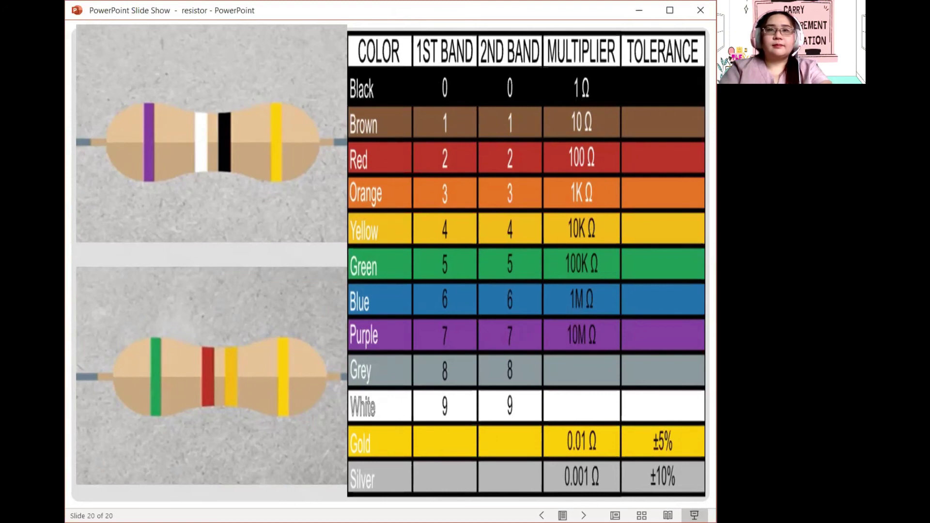
Jump back to slide 1, the 'Carry Out Measurement and Calculation' title slide, with Home.
{"action": "key", "text": "Home"}
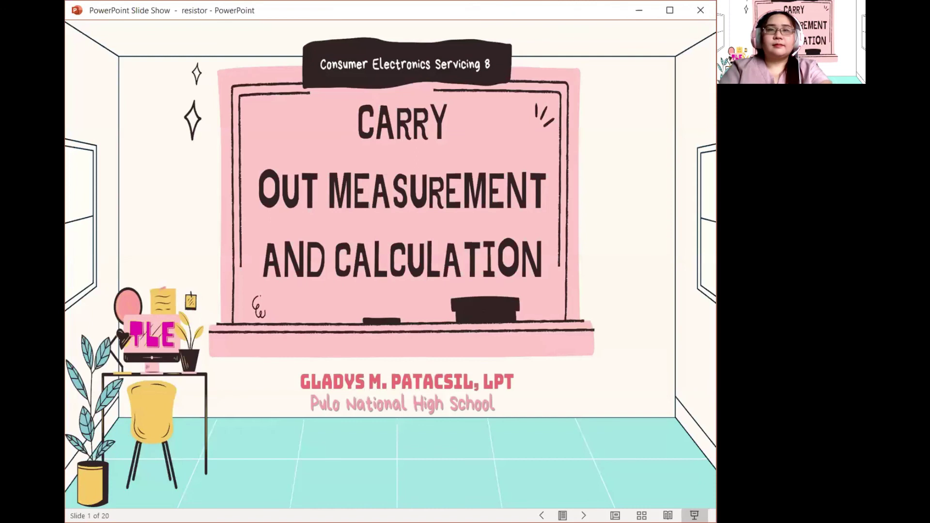